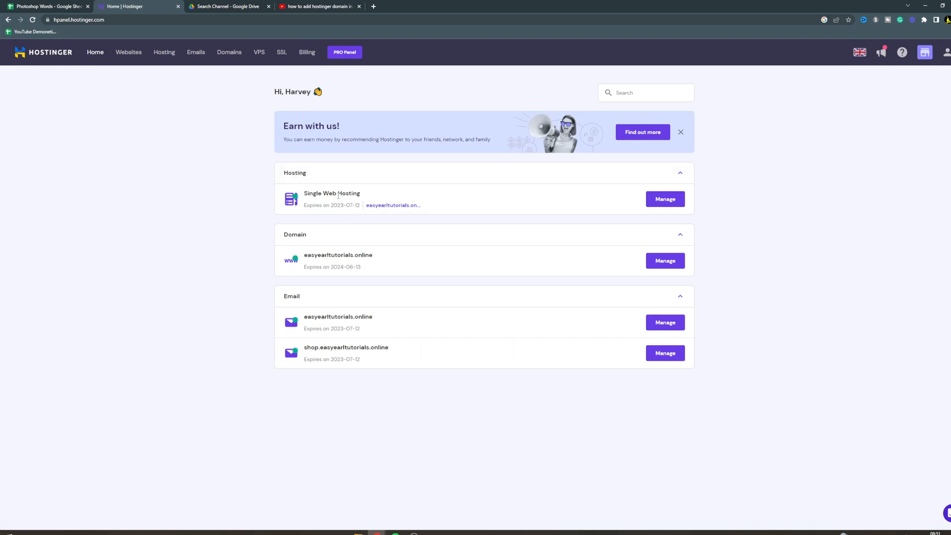
Manage the easyearltutorials.online hosting plan and reach its WordPress overview via Website in the sidebar
left_click(666, 199)
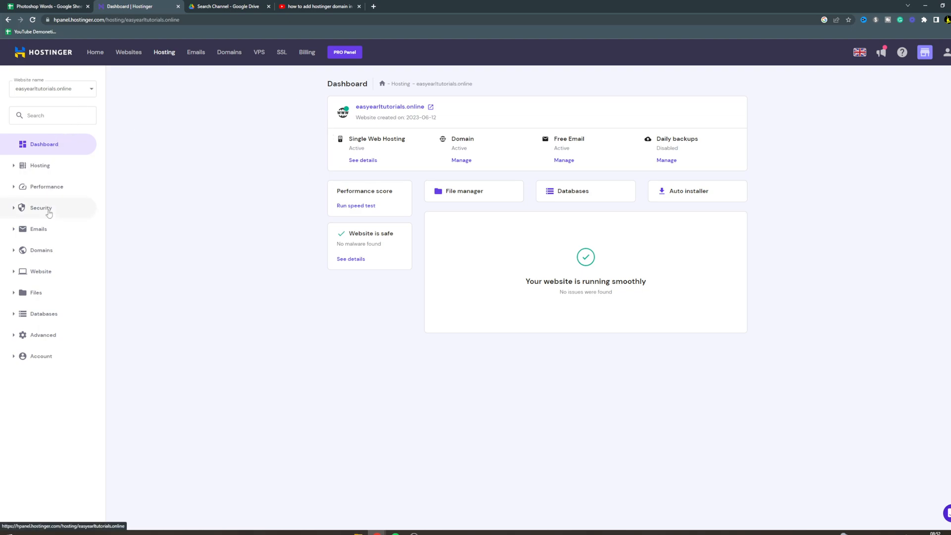
left_click(41, 271)
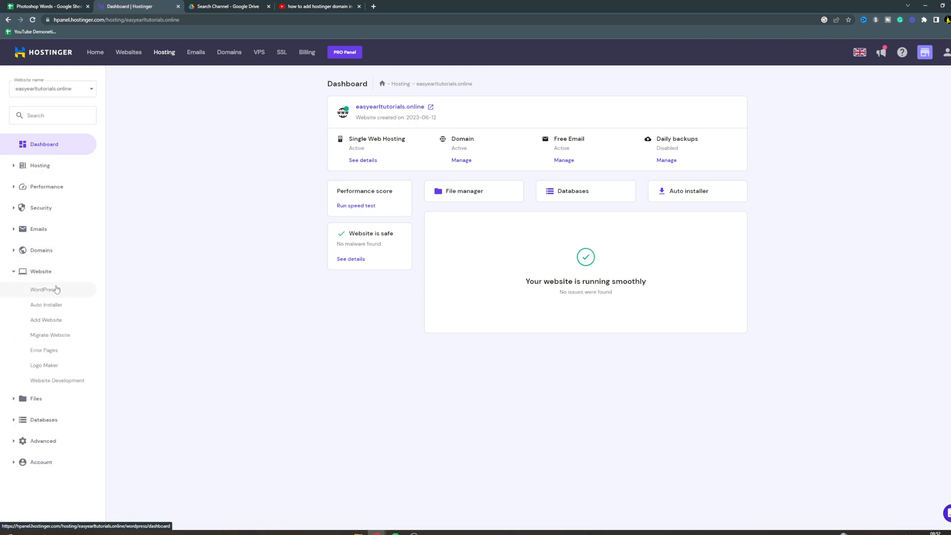
left_click(57, 290)
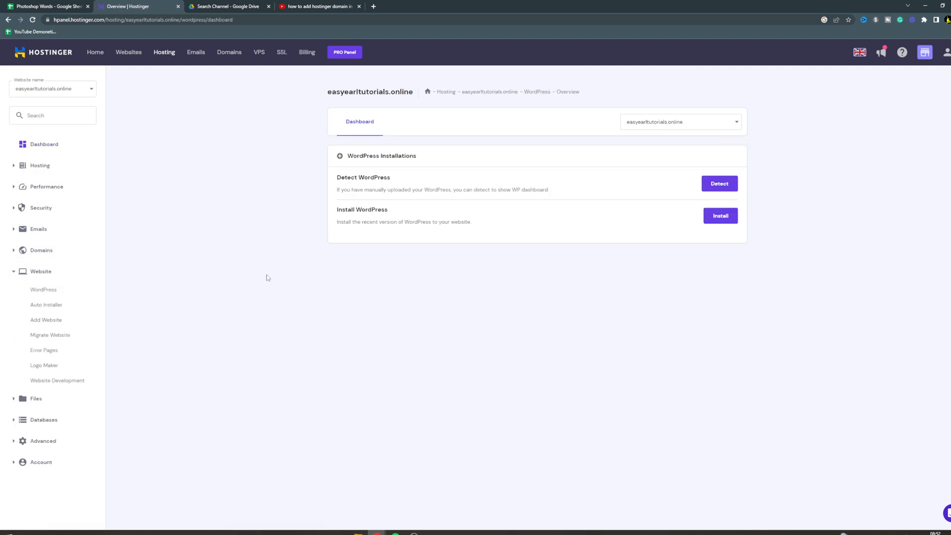
Start a new WordPress install with website title Easy Earl and an administrator password, then continue
left_click(720, 216)
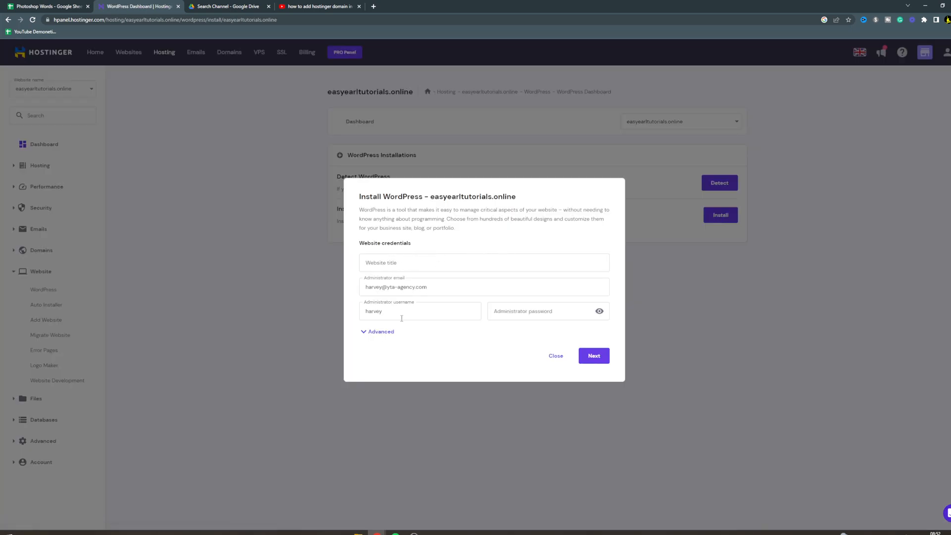
left_click(476, 266)
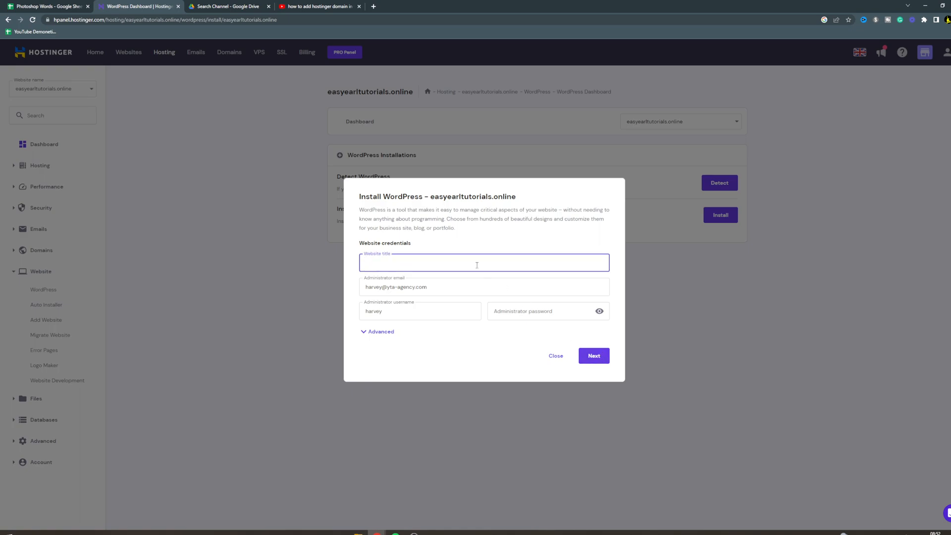
type("sy Earl")
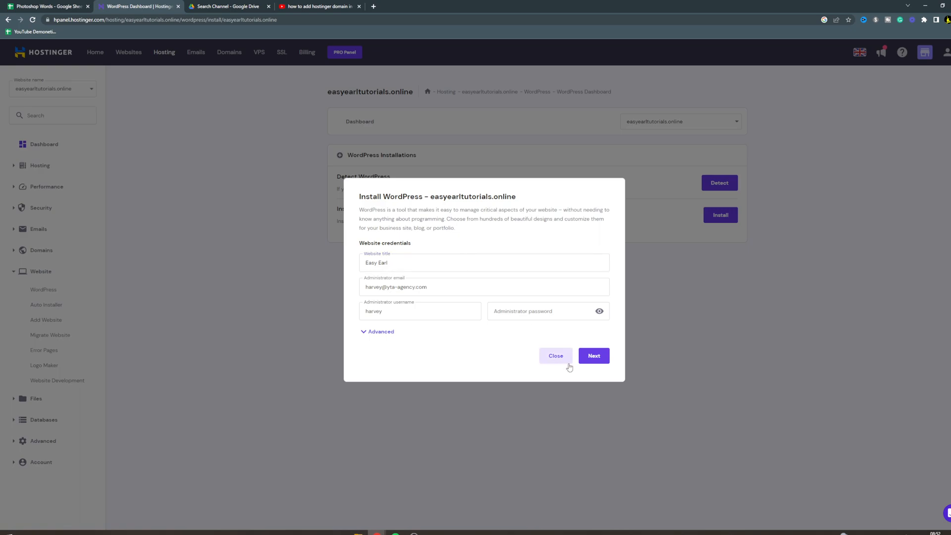
left_click(598, 357)
left_click(543, 308)
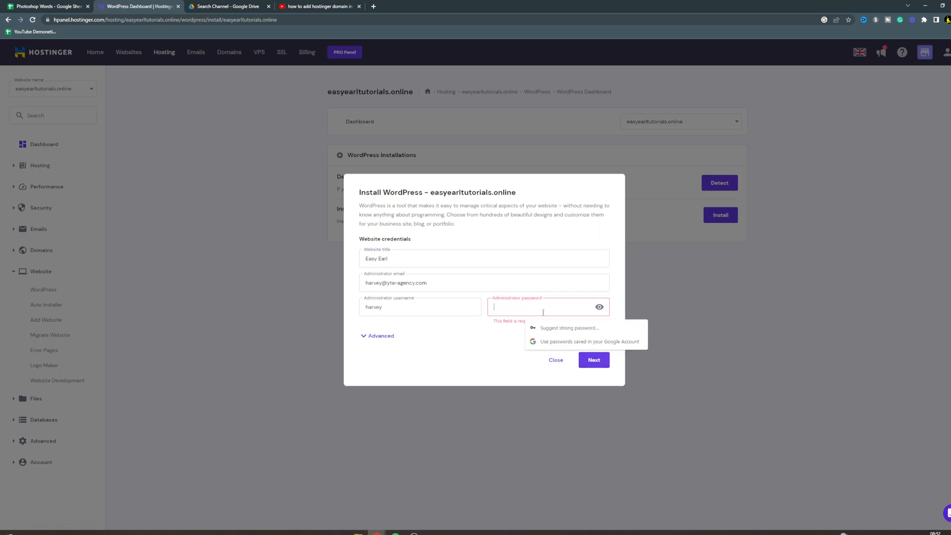
type("password")
left_click(594, 359)
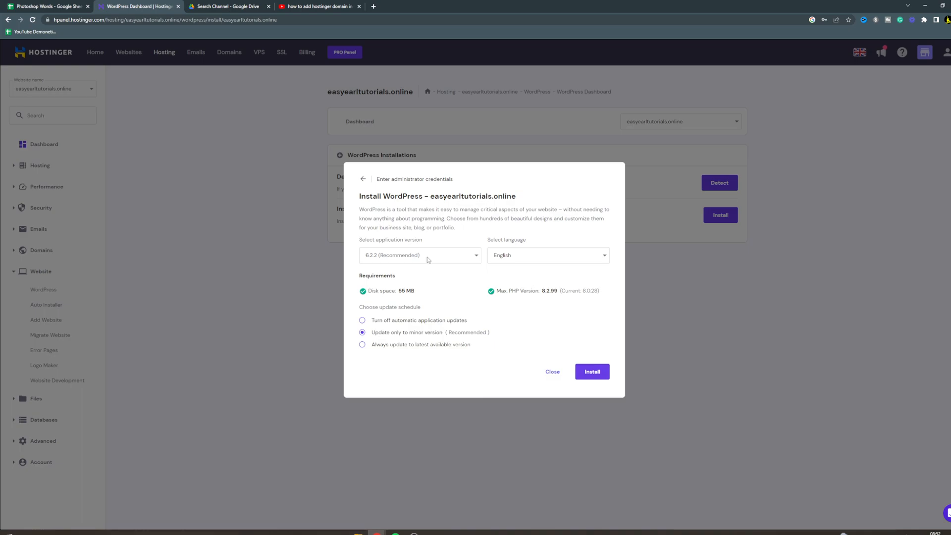
Install WordPress 6.2.2 in English with updates limited to minor versions
left_click(408, 255)
left_click(541, 260)
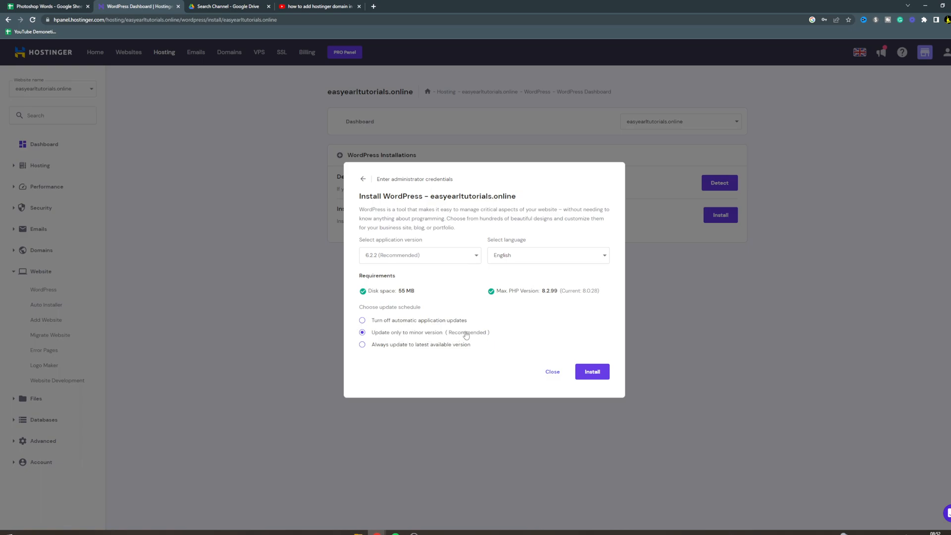
left_click(587, 374)
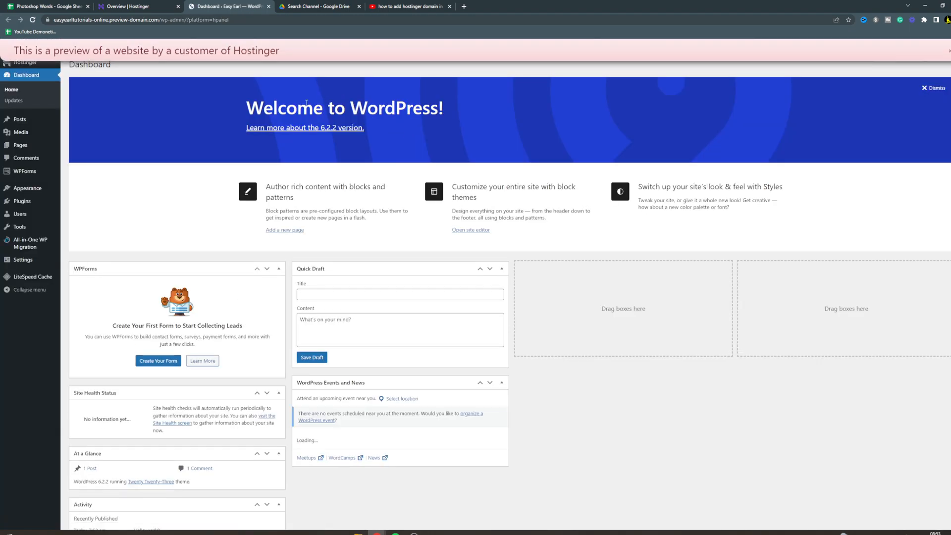
Close the pink Hostinger preview banner so the Easy Earl dashboard shows in full
left_click(947, 54)
scroll(238, 256, "down", 3)
scroll(461, 314, "down", 1)
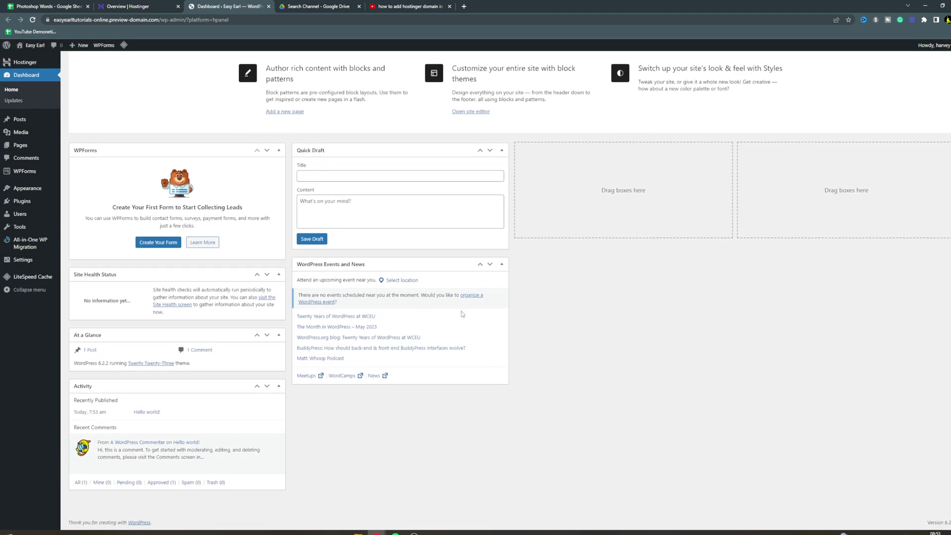
scroll(461, 313, "up", 4)
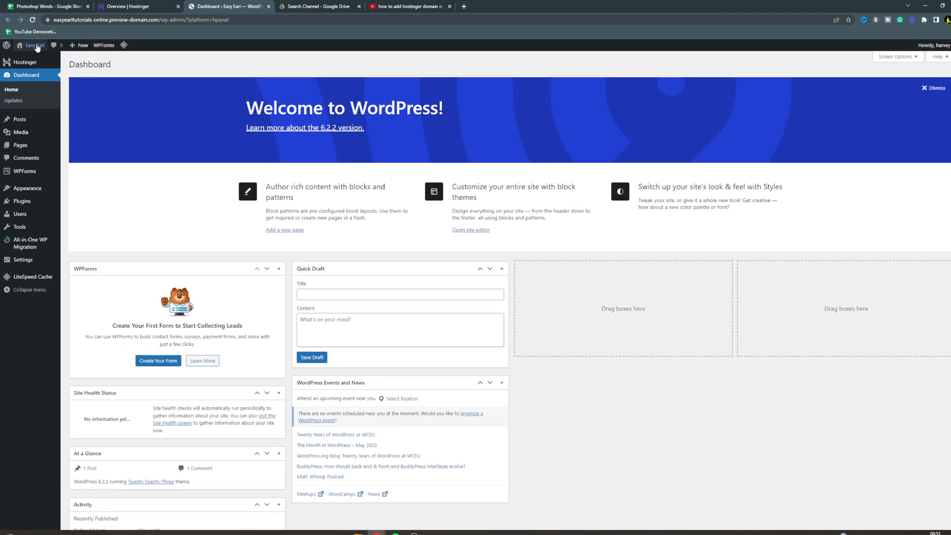